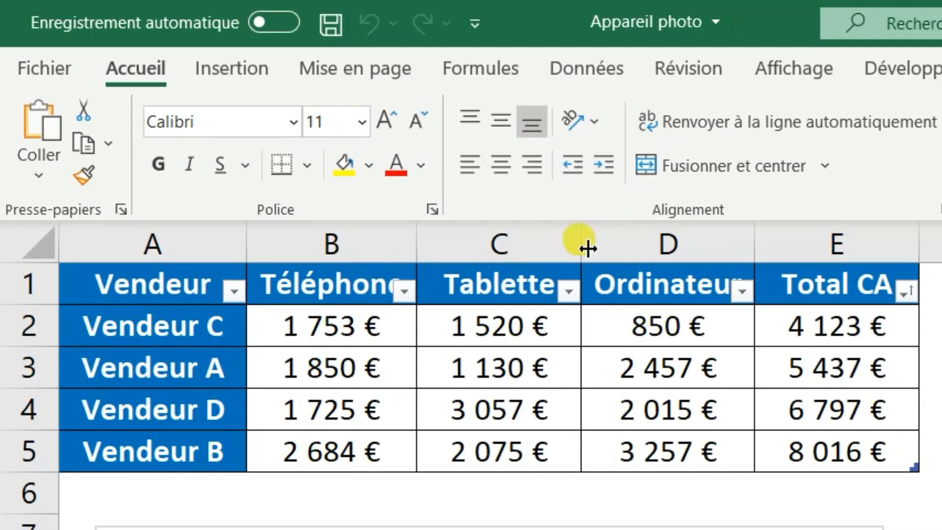
Add the Appareil photo command from the full command list to the Quick Access Toolbar and apply the change
{"action": "right_click", "coordinate": [416, 19]}
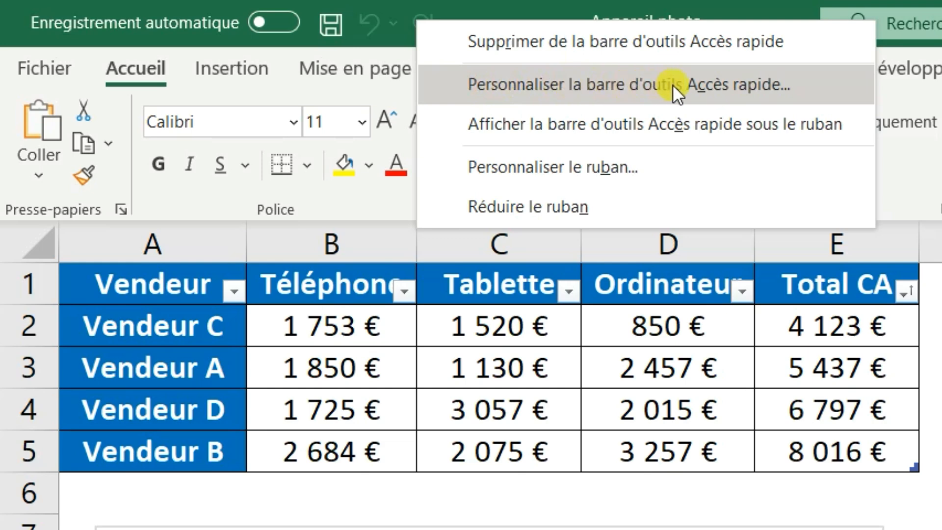
{"action": "left_click", "coordinate": [753, 86]}
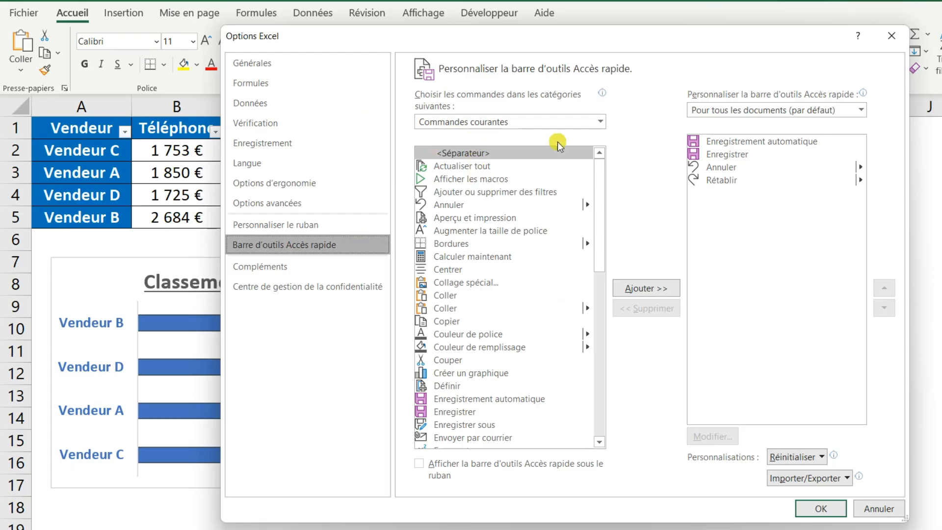
{"action": "left_click", "coordinate": [599, 119]}
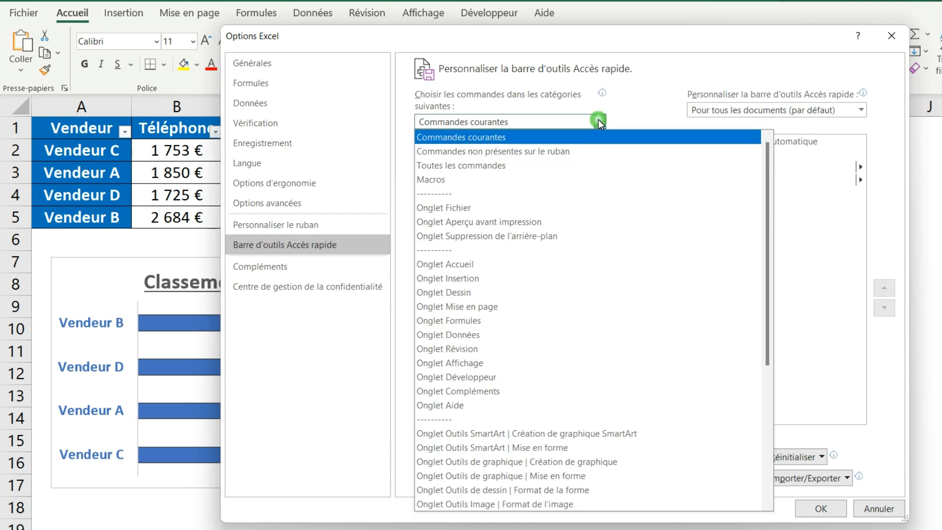
{"action": "left_click", "coordinate": [596, 164]}
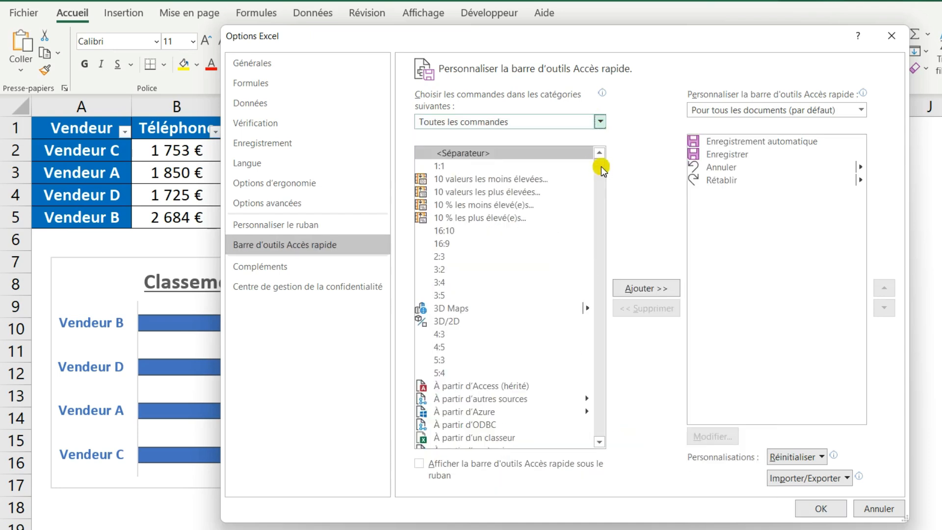
{"action": "left_click_drag", "start_coordinate": [602, 166], "coordinate": [602, 201]}
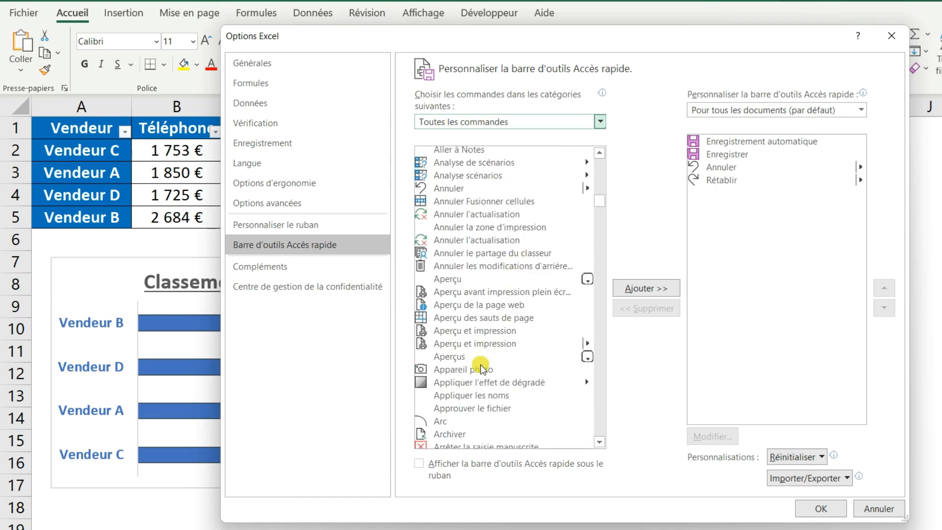
{"action": "left_click", "coordinate": [472, 371]}
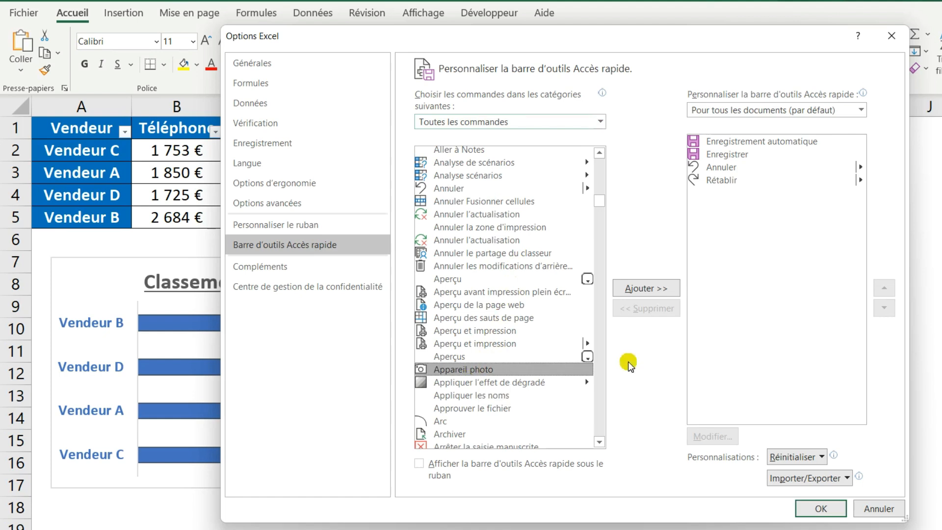
{"action": "left_click", "coordinate": [646, 293]}
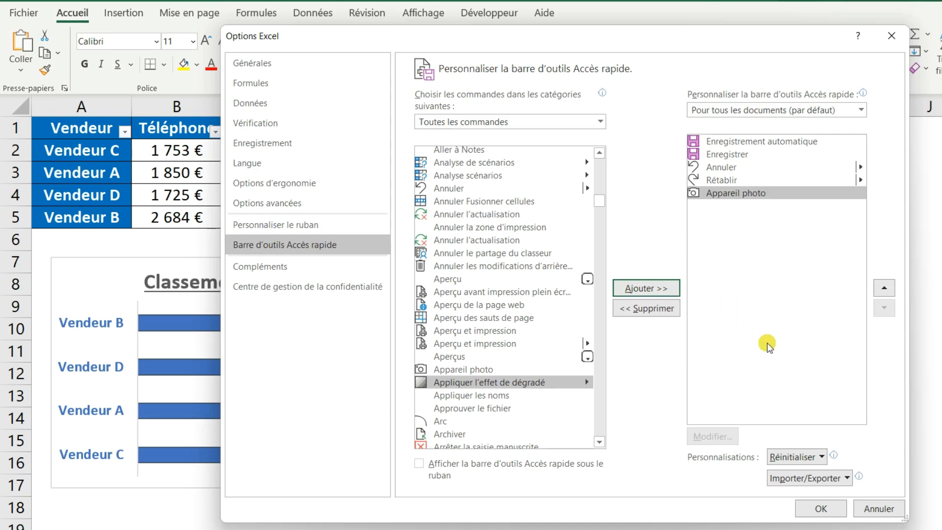
{"action": "left_click", "coordinate": [824, 508]}
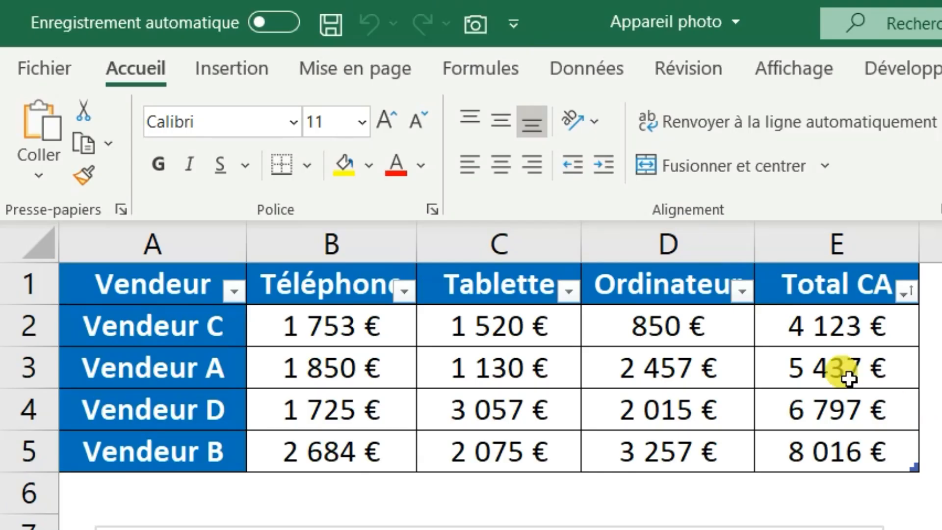
{"action": "left_click", "coordinate": [476, 34]}
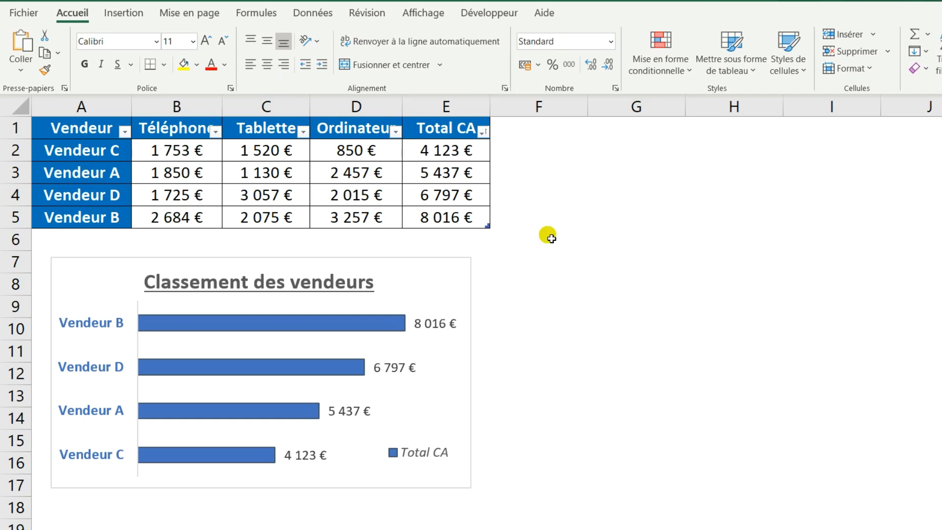
Open the ribbon customization options, list all commands and select the Appareil photo command
{"action": "right_click", "coordinate": [291, 81]}
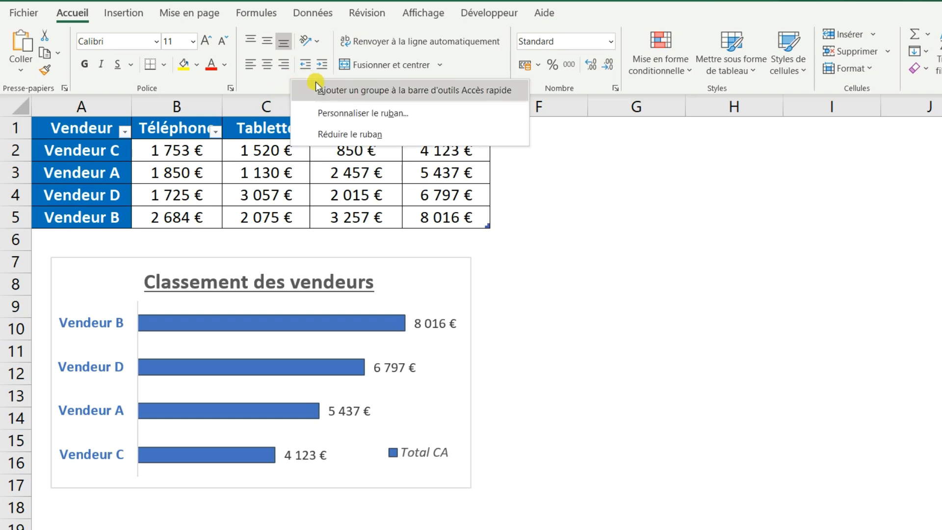
{"action": "left_click", "coordinate": [413, 116]}
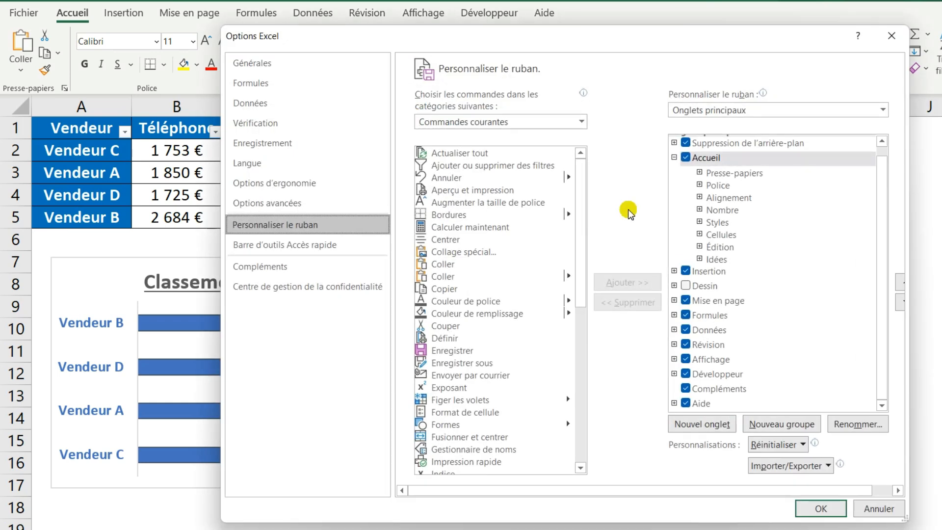
{"action": "left_click", "coordinate": [582, 126]}
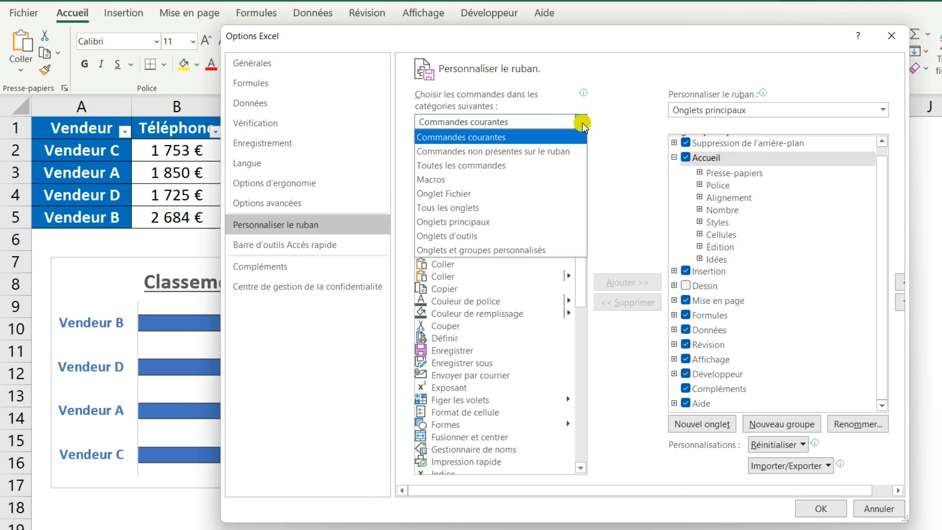
{"action": "left_click", "coordinate": [511, 165]}
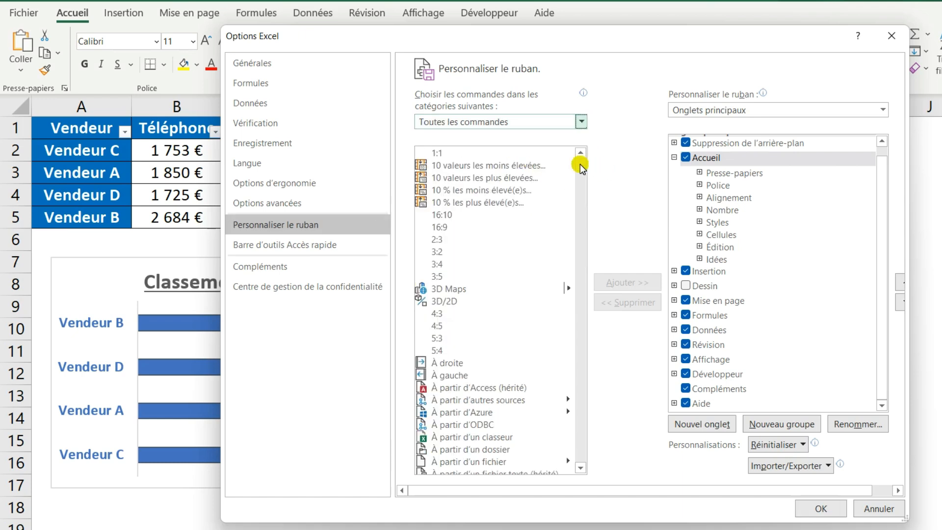
{"action": "left_click_drag", "start_coordinate": [581, 168], "coordinate": [581, 201]}
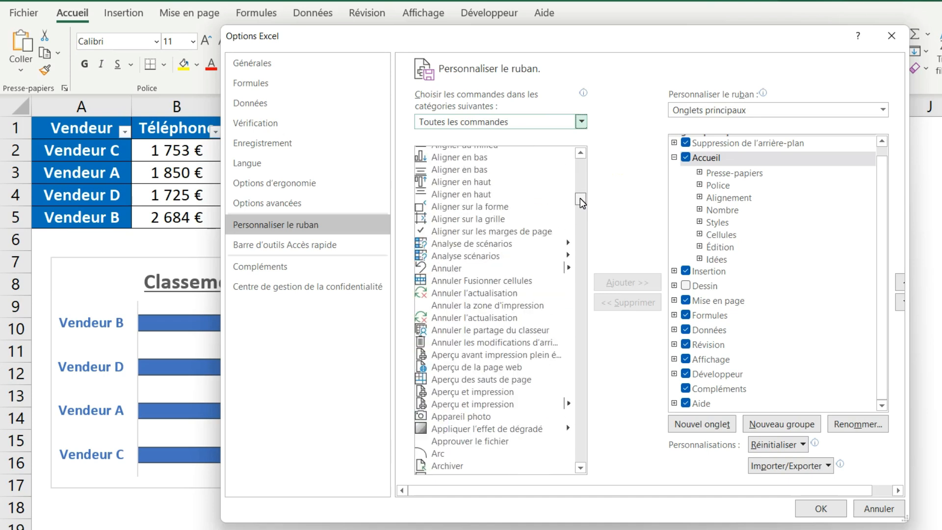
{"action": "scroll", "coordinate": [521, 186], "scroll_direction": "down", "scroll_amount": 6}
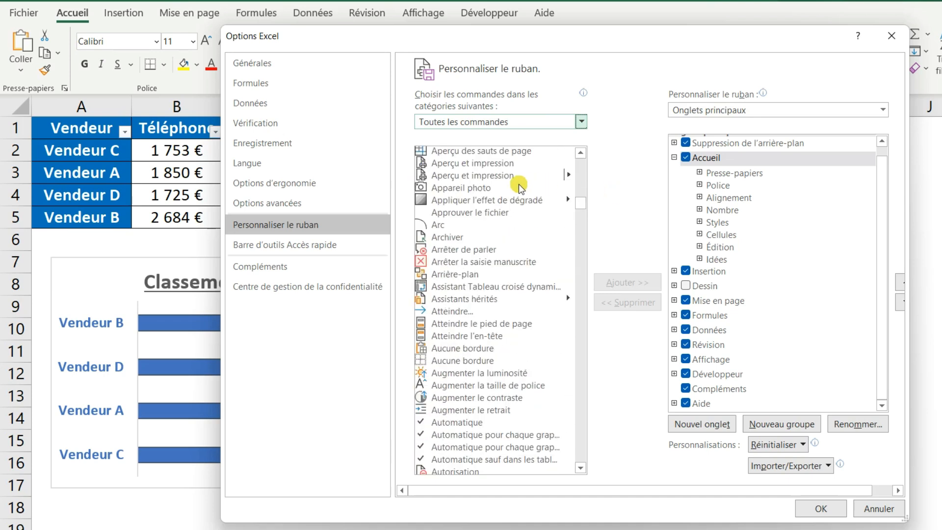
{"action": "left_click", "coordinate": [476, 188]}
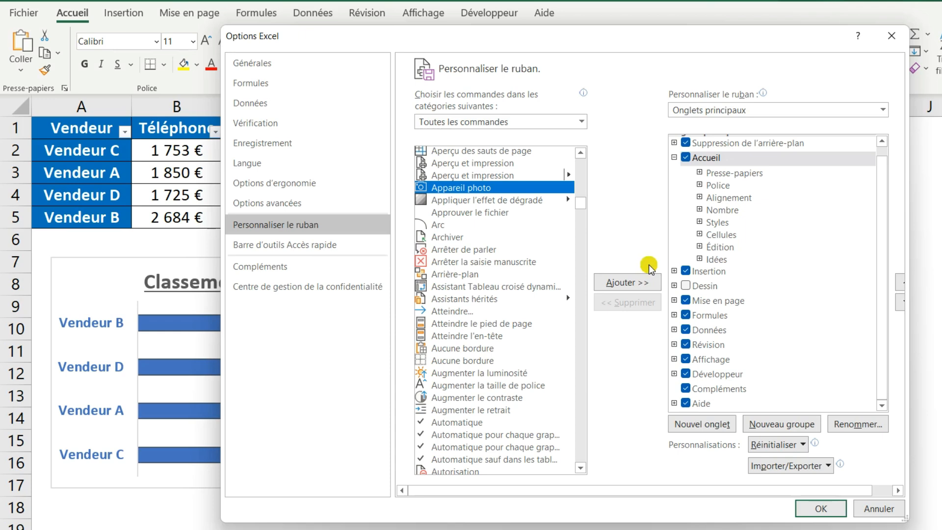
Create a custom group after Presse-papiers in the ribbon's Accueil tab and rename it Capture
{"action": "left_click", "coordinate": [707, 158]}
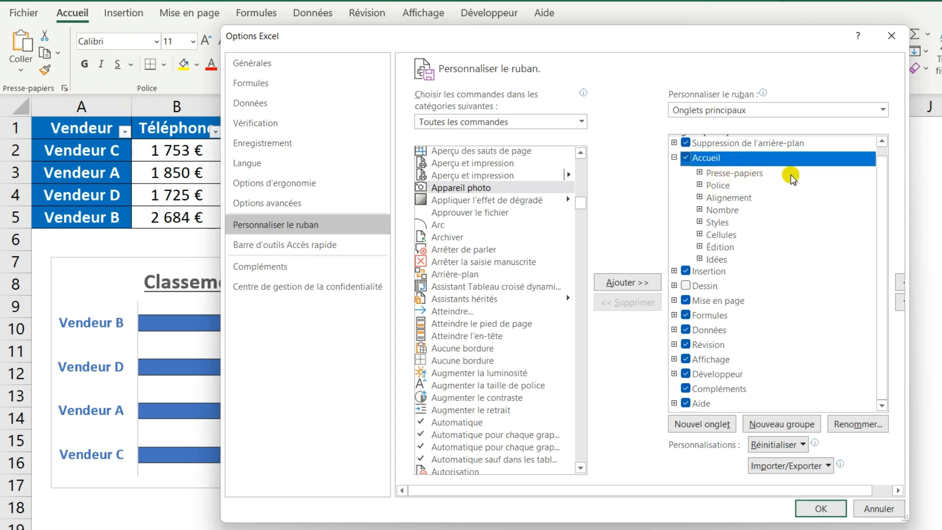
{"action": "left_click", "coordinate": [743, 173]}
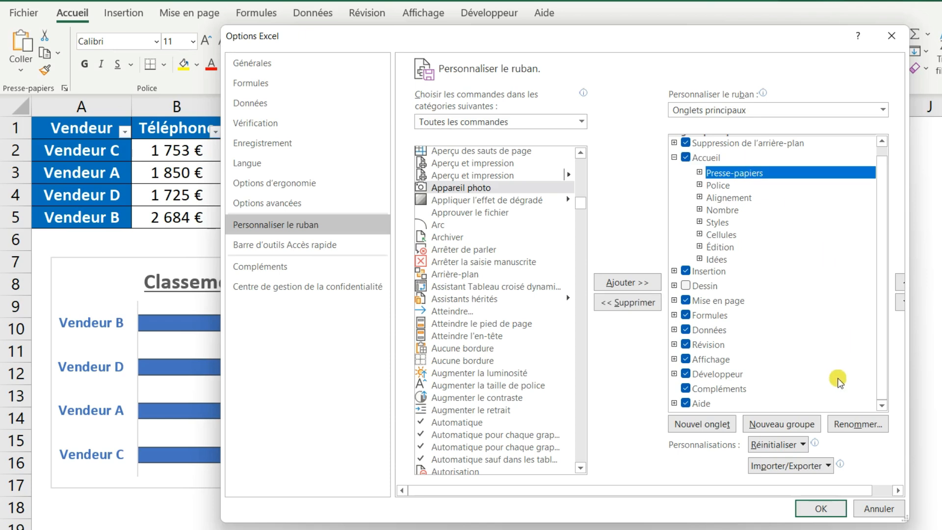
{"action": "left_click", "coordinate": [785, 424]}
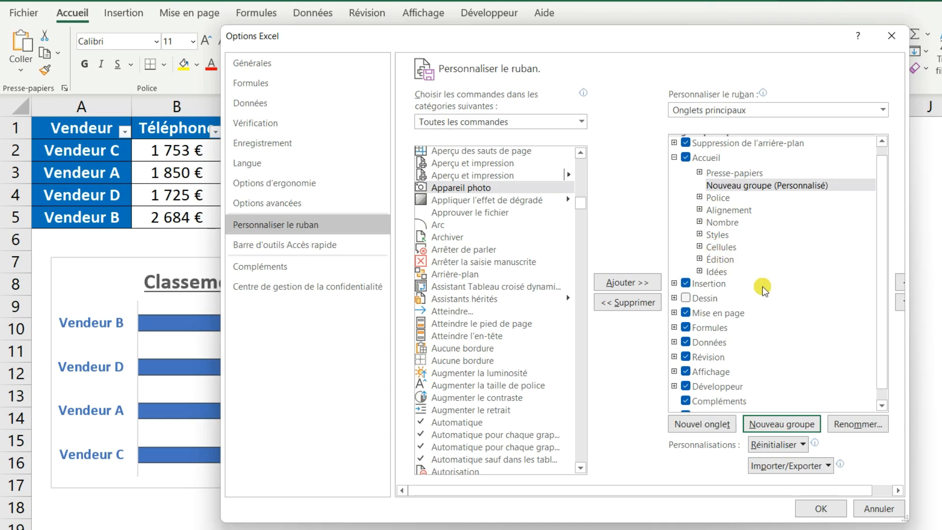
{"action": "left_click", "coordinate": [857, 425]}
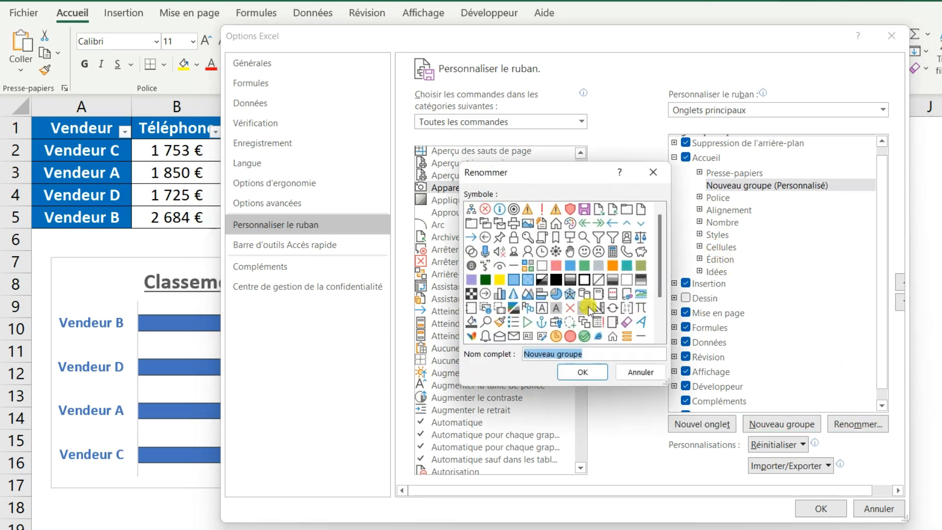
{"action": "left_click", "coordinate": [574, 294]}
{"action": "type", "text": "Capture"}
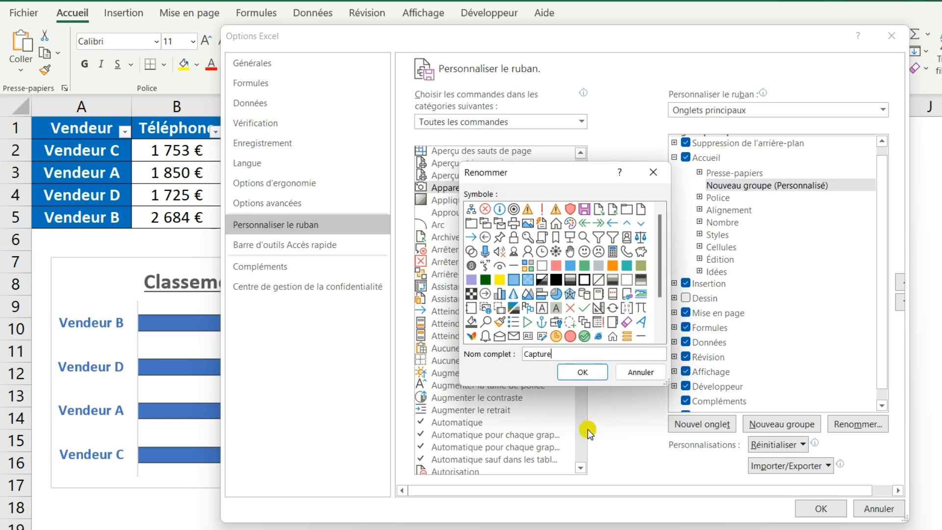
{"action": "left_click", "coordinate": [584, 373]}
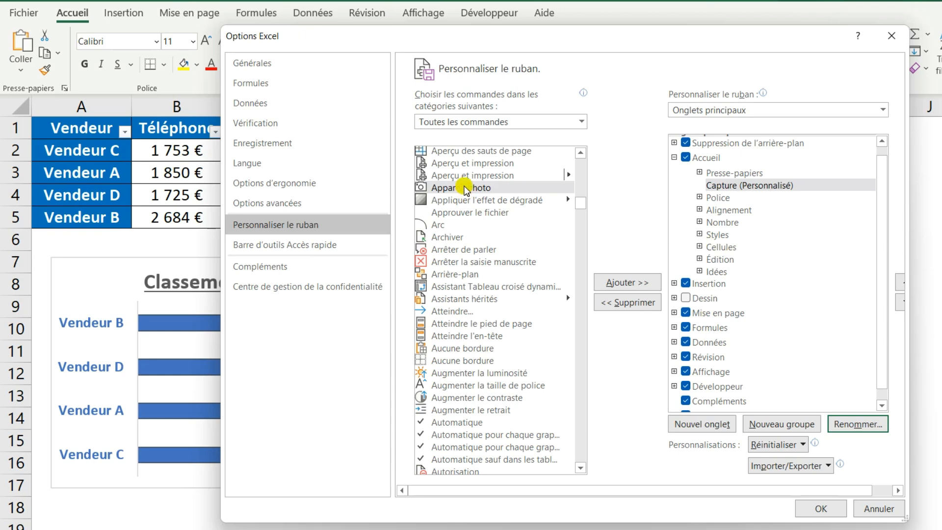
Add the Appareil photo command to the custom Capture group and apply the ribbon customization
{"action": "left_click", "coordinate": [464, 188]}
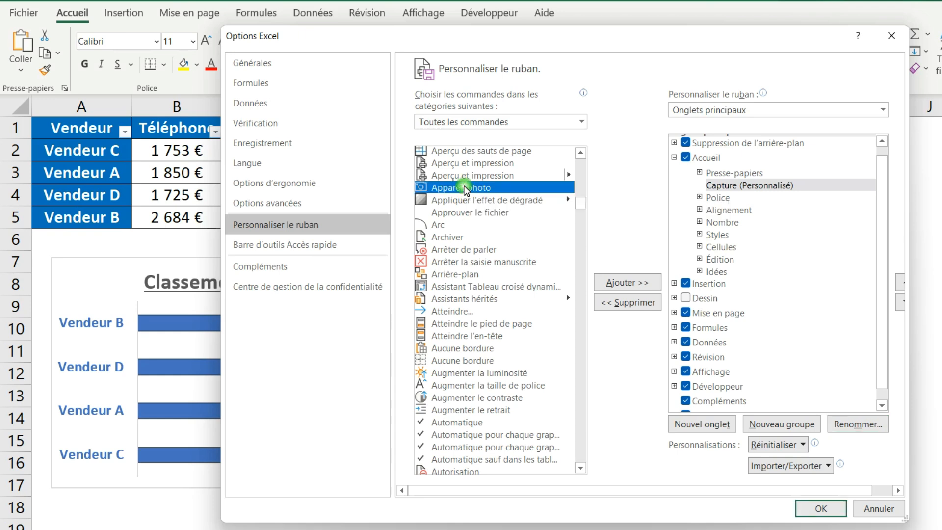
{"action": "left_click", "coordinate": [630, 283]}
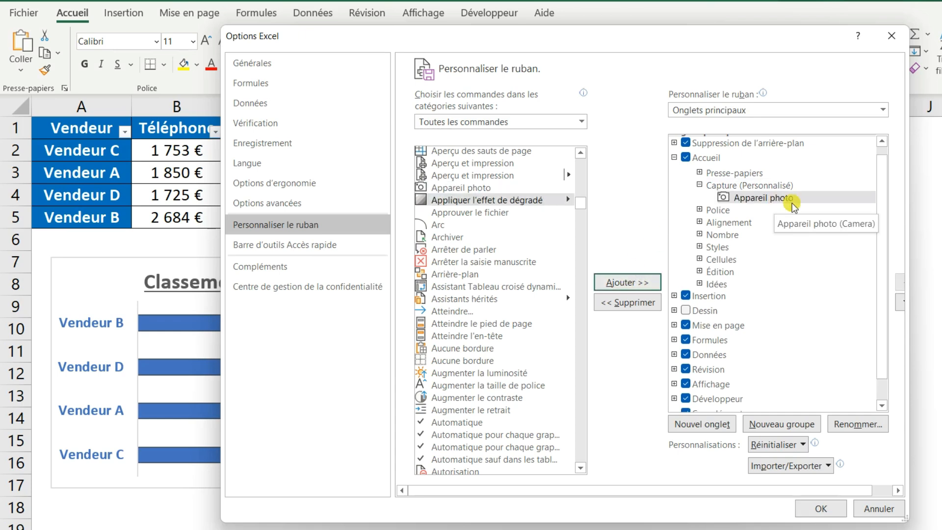
{"action": "left_click", "coordinate": [824, 508]}
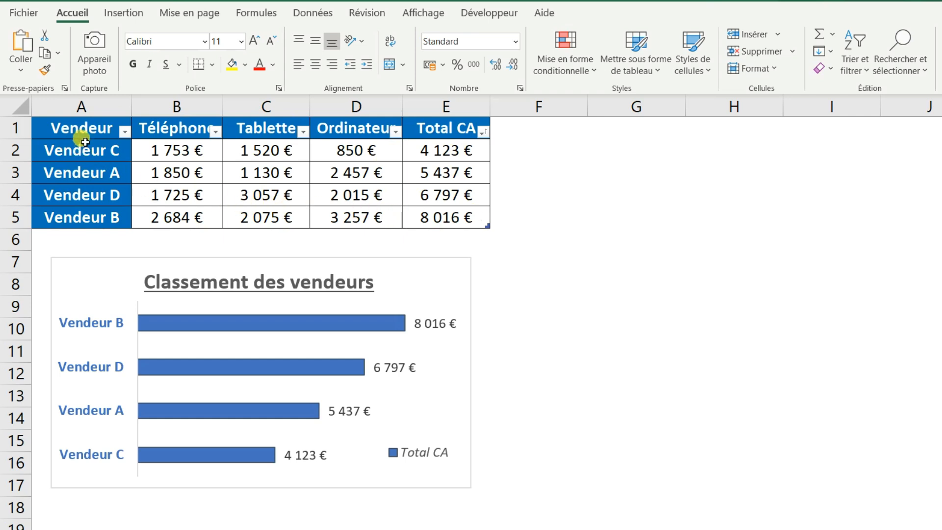
Capture the sales table A1:E5 with Appareil photo and place the linked picture beside the table, across columns F to J
{"action": "left_click_drag", "start_coordinate": [84, 133], "coordinate": [441, 218]}
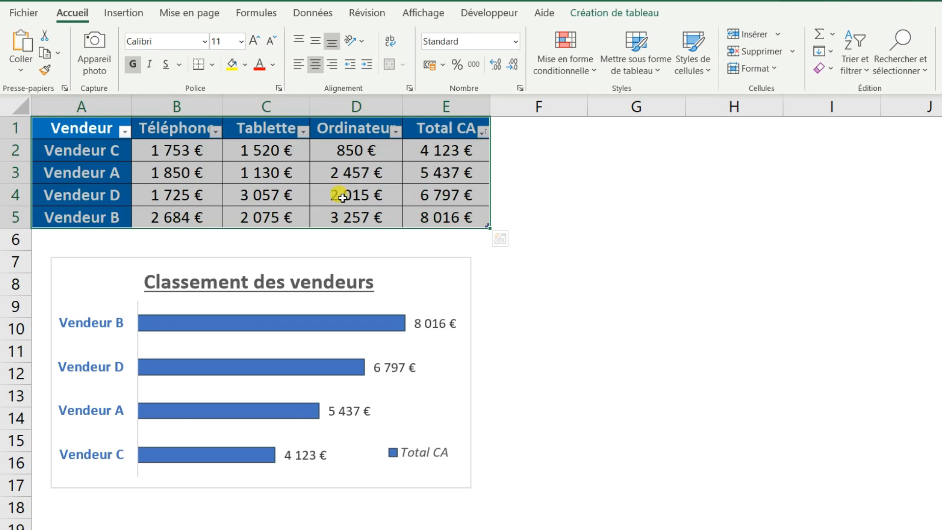
{"action": "left_click", "coordinate": [93, 65]}
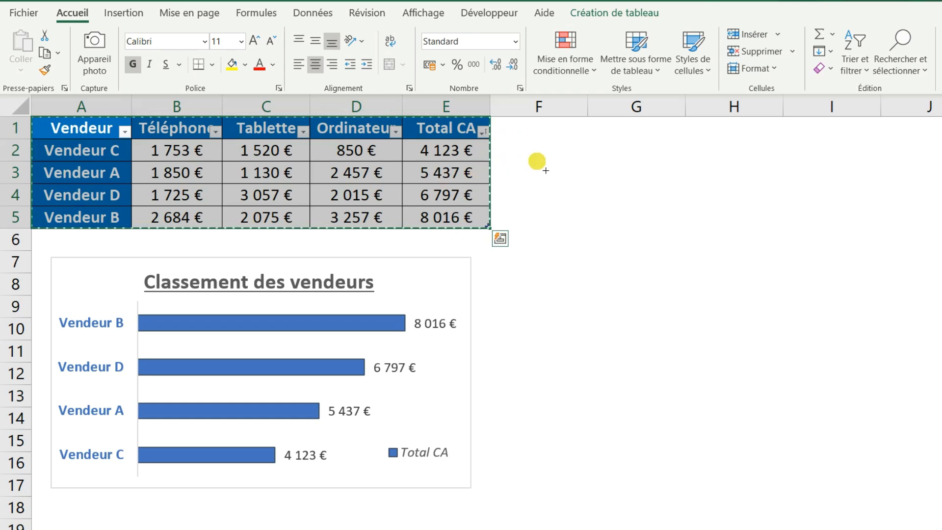
{"action": "left_click", "coordinate": [502, 146]}
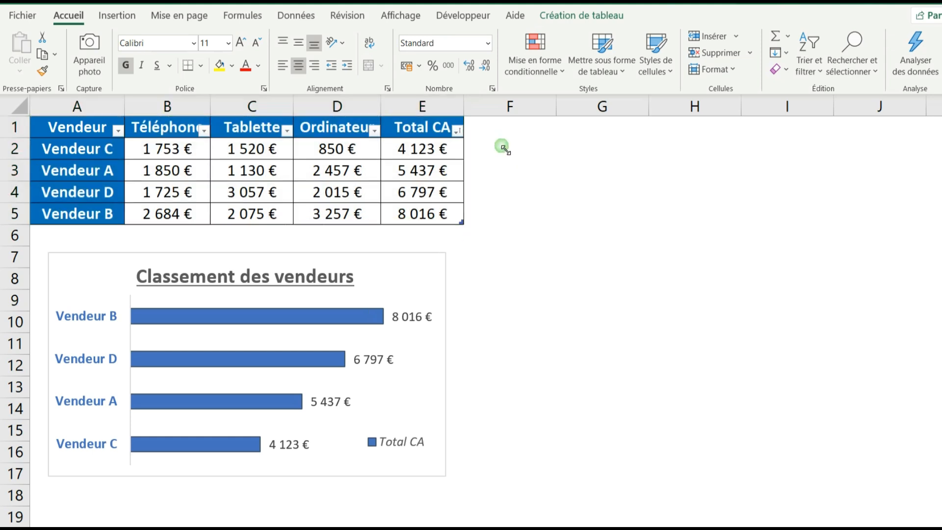
{"action": "left_click", "coordinate": [622, 304]}
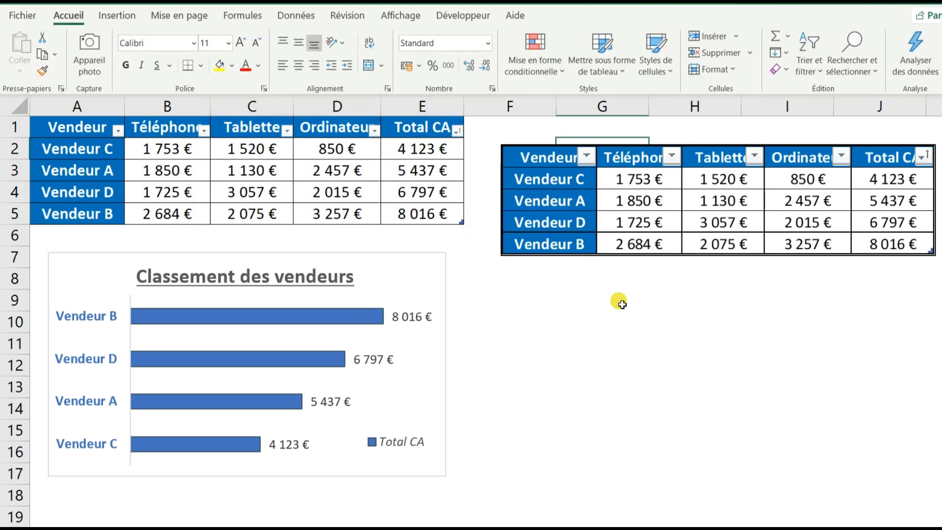
{"action": "left_click_drag", "start_coordinate": [612, 212], "coordinate": [607, 201]}
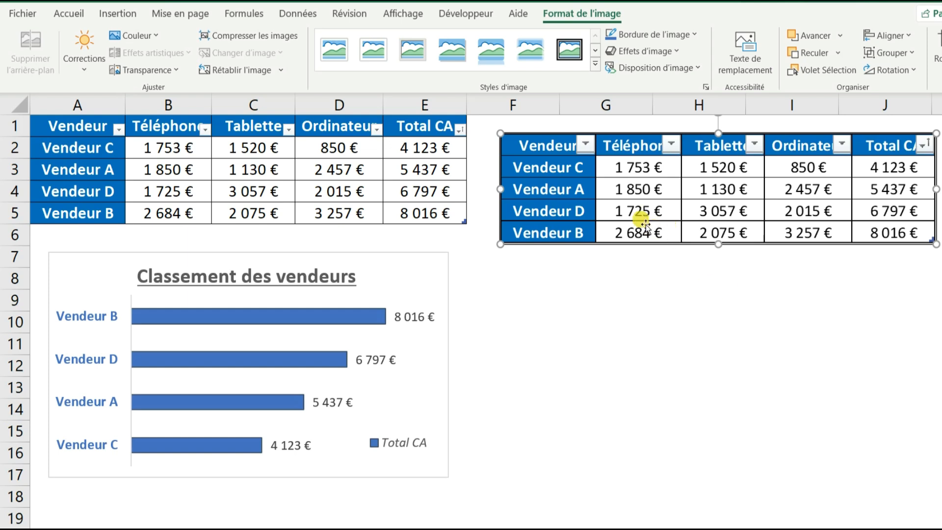
Set Vendeur A's Ordinateur amount in D3 to 1000, and insert a blank row above Vendeur C in the source table
{"action": "left_click", "coordinate": [334, 172]}
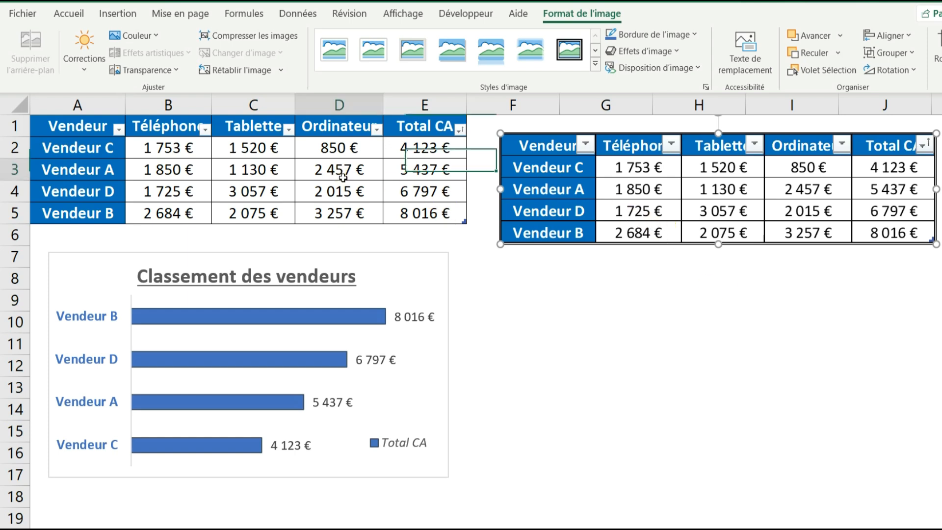
{"action": "type", "text": "1000"}
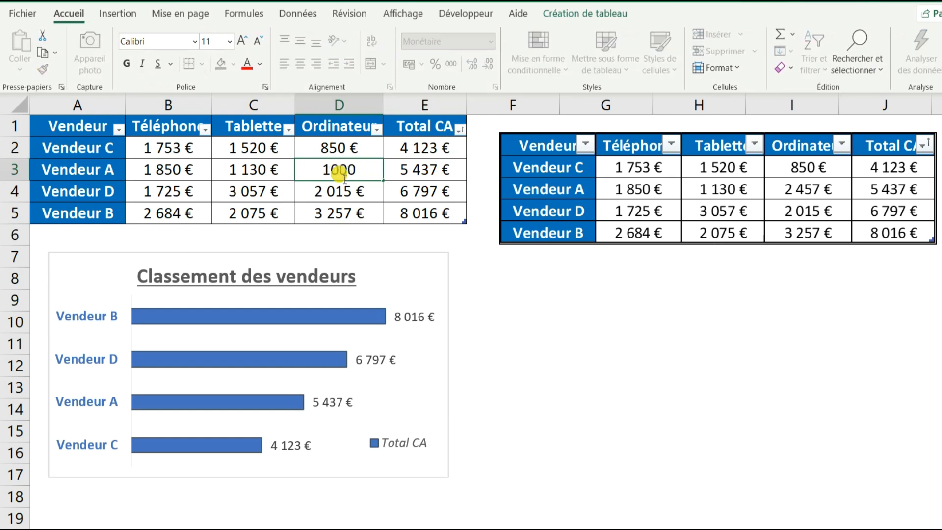
{"action": "key", "text": "Return"}
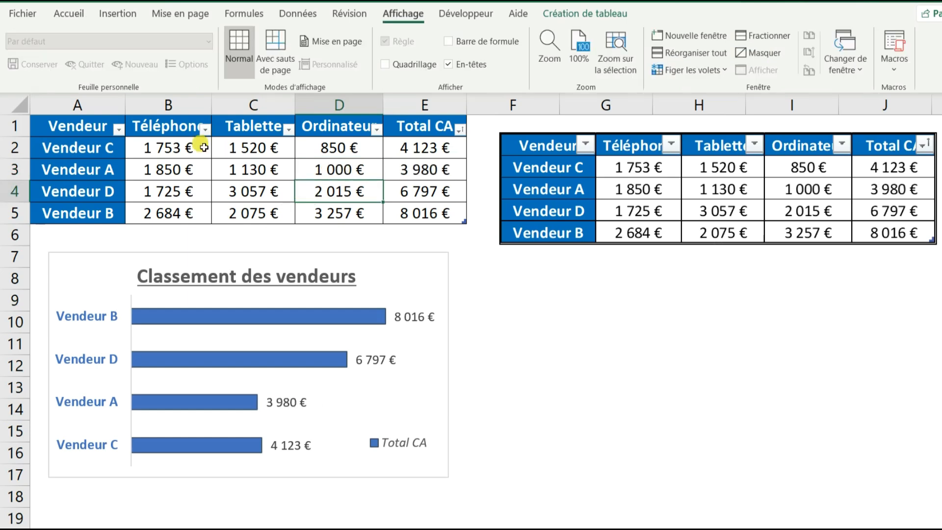
{"action": "left_click", "coordinate": [21, 155]}
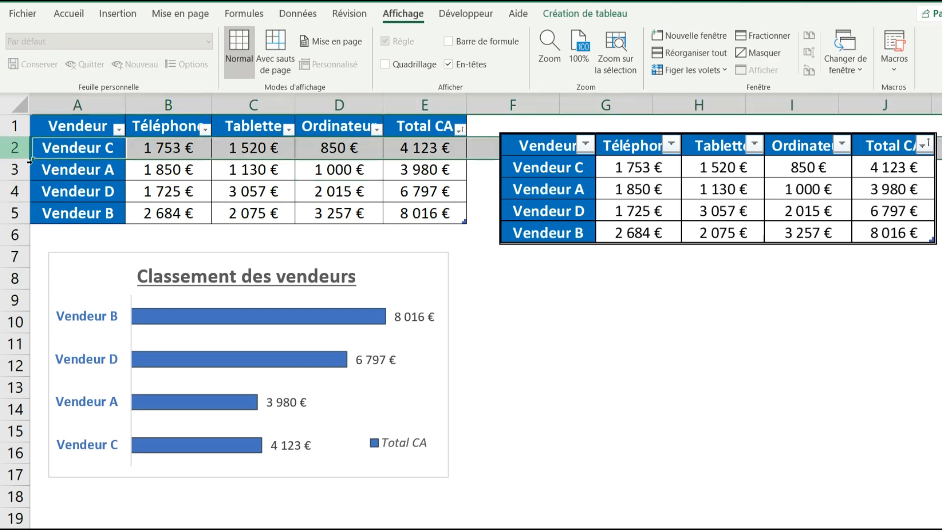
{"action": "key", "text": "ctrl+plus"}
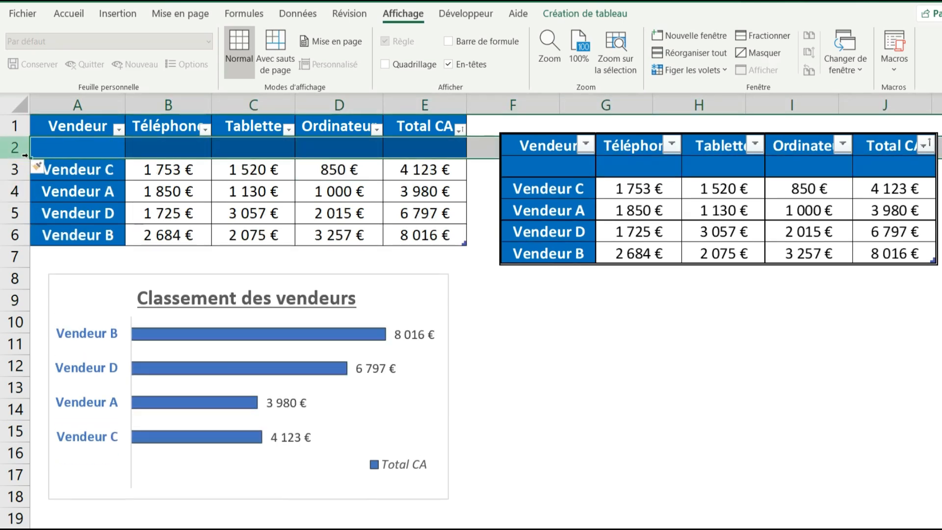
Delete the blank row above Vendeur C, and insert a blank column in the source table and remove it again
{"action": "key", "text": "ctrl+minus"}
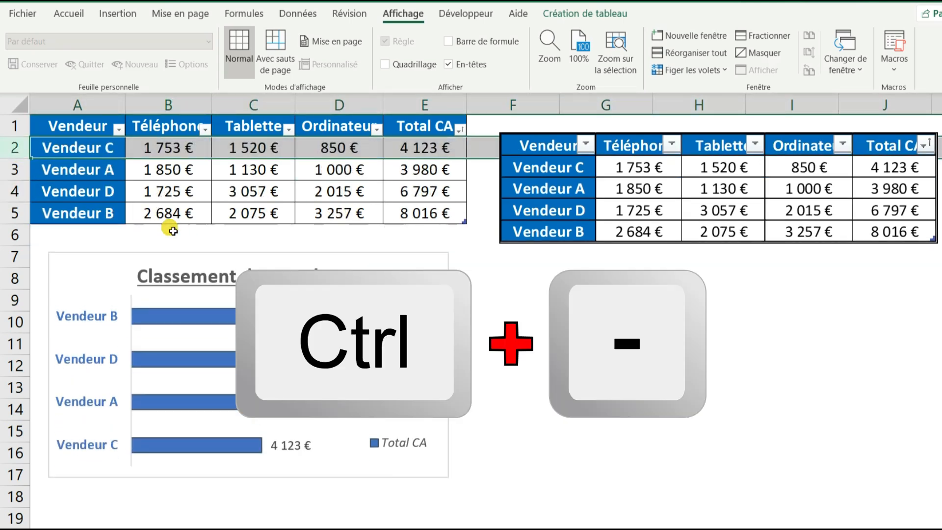
{"action": "left_click", "coordinate": [252, 115]}
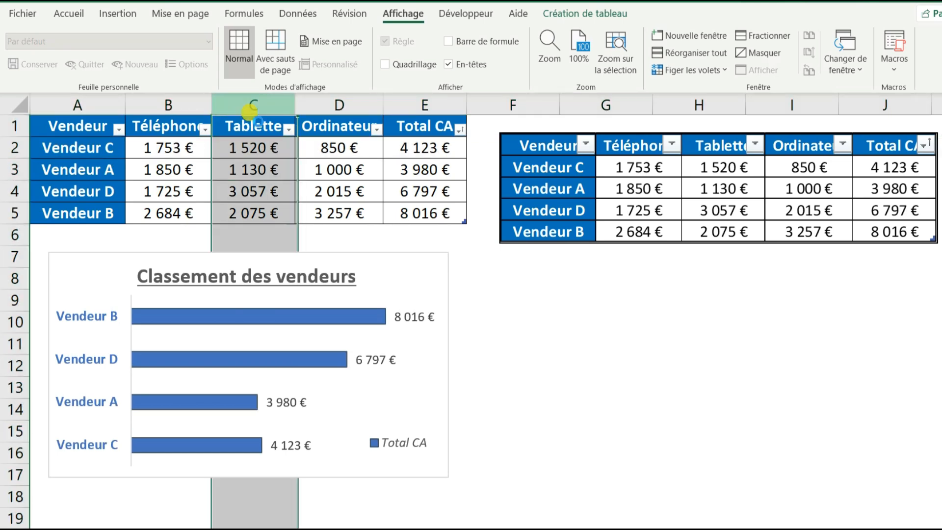
{"action": "key", "text": "ctrl+plus"}
{"action": "key", "text": "ctrl+minus"}
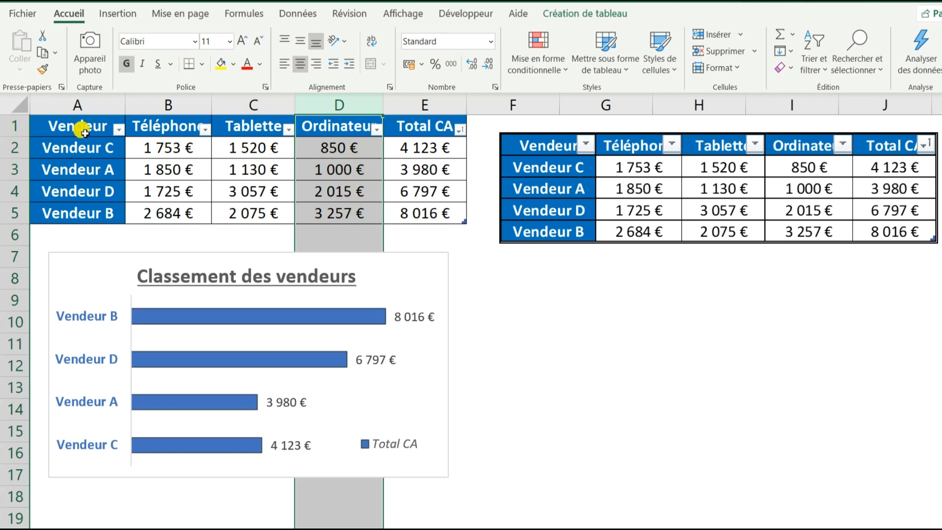
Cut the source table A1:E5, paste it at F9, and undo the move
{"action": "left_click_drag", "start_coordinate": [84, 133], "coordinate": [408, 216]}
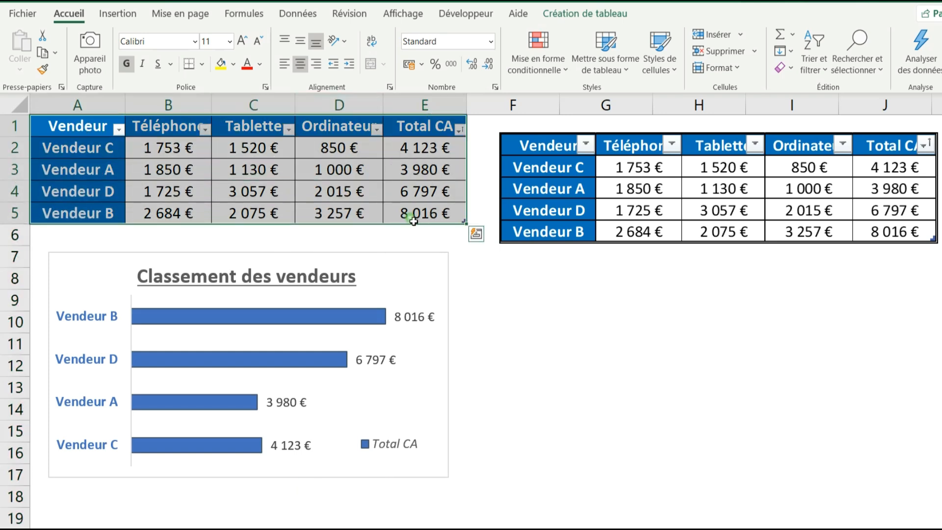
{"action": "key", "text": "ctrl+c"}
{"action": "left_click", "coordinate": [553, 303]}
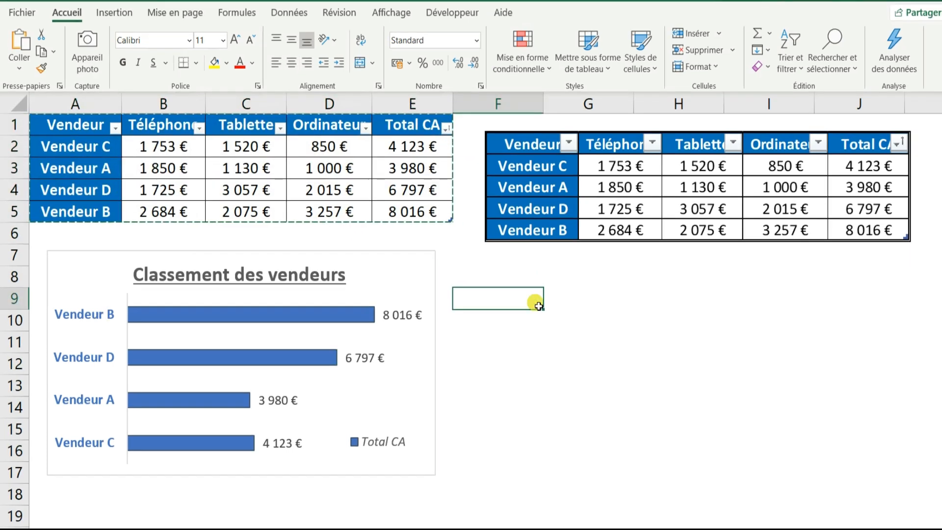
{"action": "key", "text": "ctrl+v"}
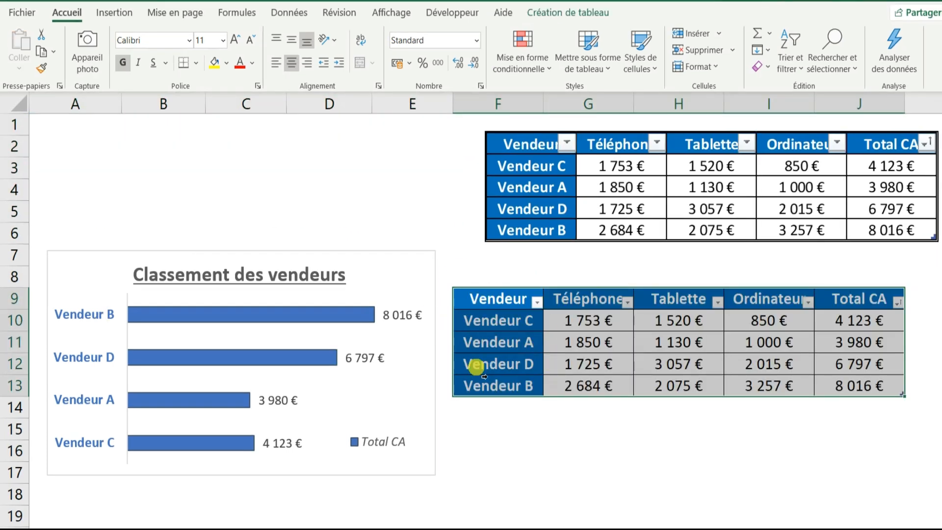
{"action": "key", "text": "ctrl+z"}
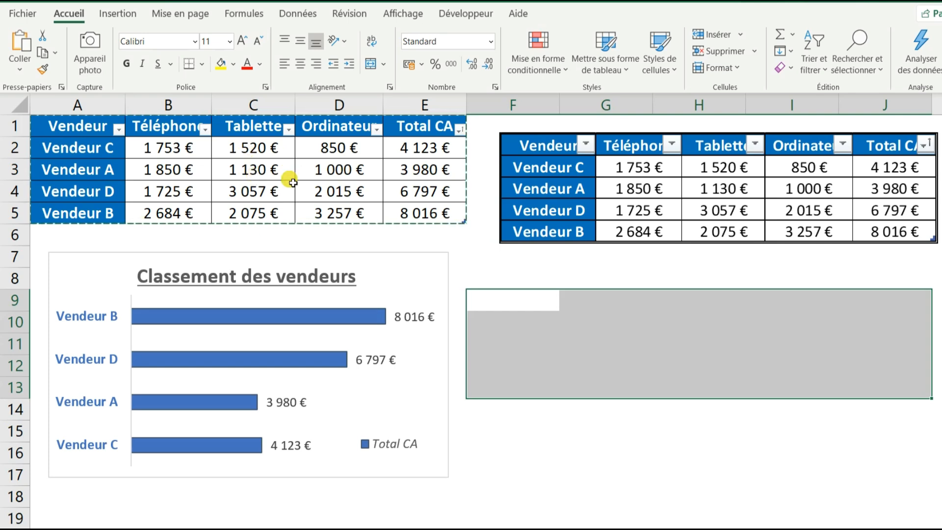
Format Vendeur A's Ordinateur amount in D3 as left-aligned, bold red text on yellow fill with the Pourcentage number format
{"action": "left_click", "coordinate": [331, 173]}
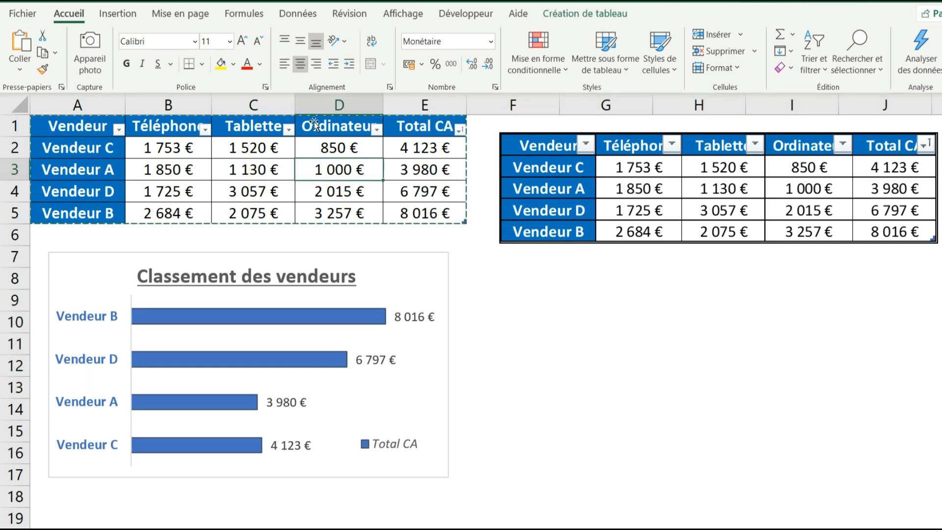
{"action": "left_click", "coordinate": [286, 64]}
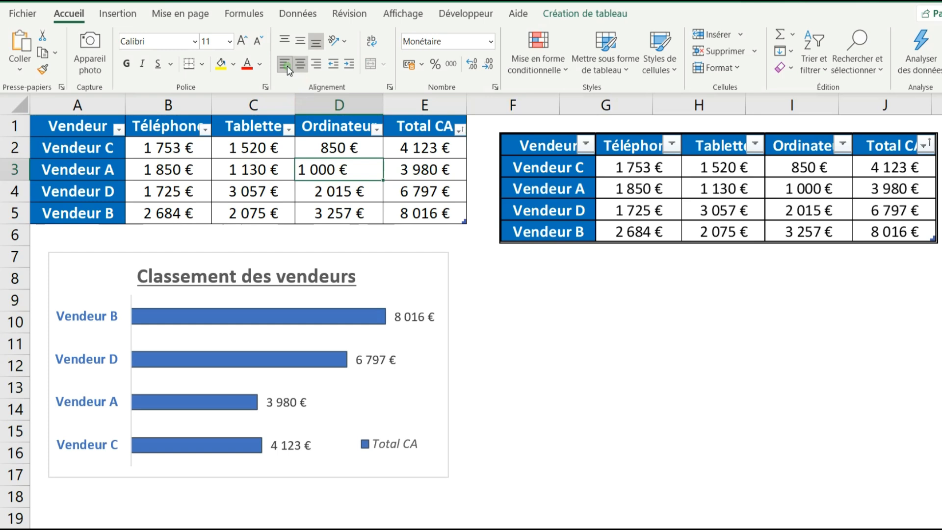
{"action": "left_click", "coordinate": [221, 64]}
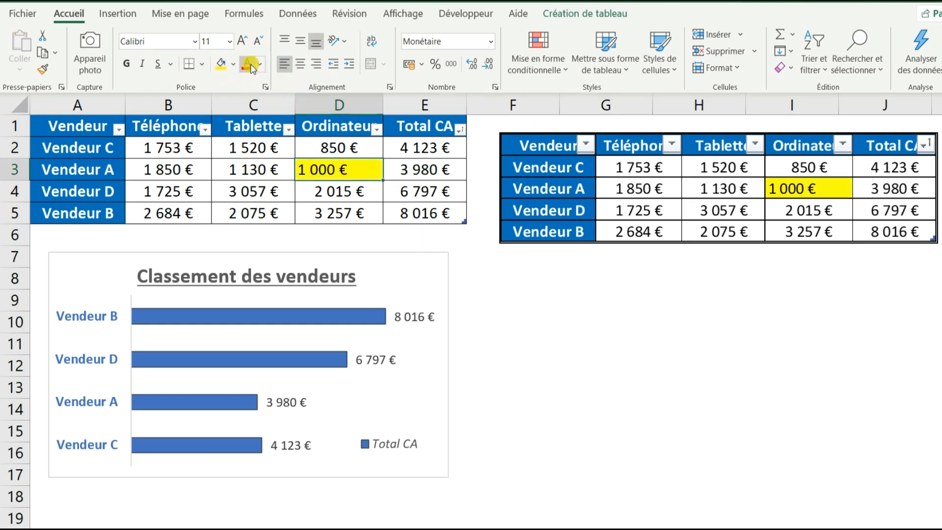
{"action": "left_click", "coordinate": [247, 66]}
{"action": "left_click", "coordinate": [127, 64]}
{"action": "left_click", "coordinate": [435, 64]}
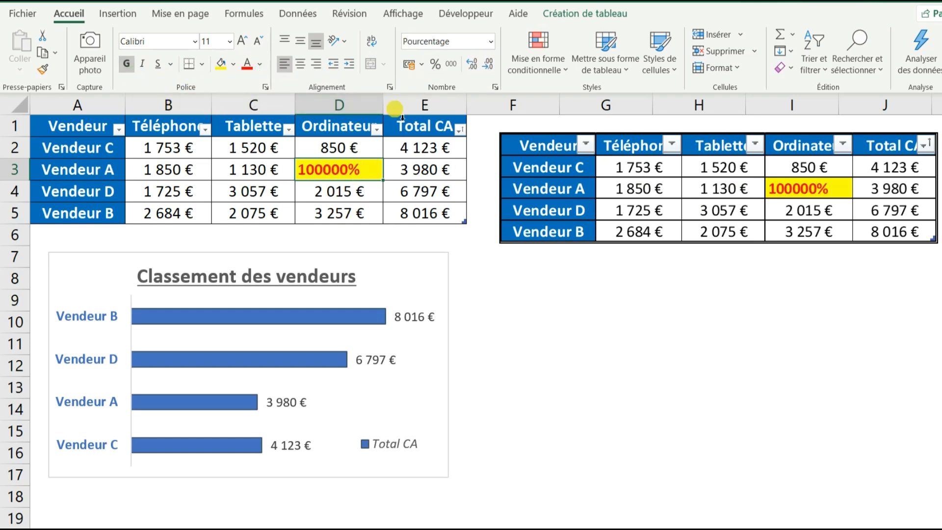
Undo the percentage, bold, font colour, fill and alignment changes on D3, and clear the copy outline around the source table
{"action": "key", "text": "ctrl+z"}
{"action": "key", "text": "ctrl+z"}
{"action": "key", "text": "ctrl+z"}
{"action": "key", "text": "ctrl+z"}
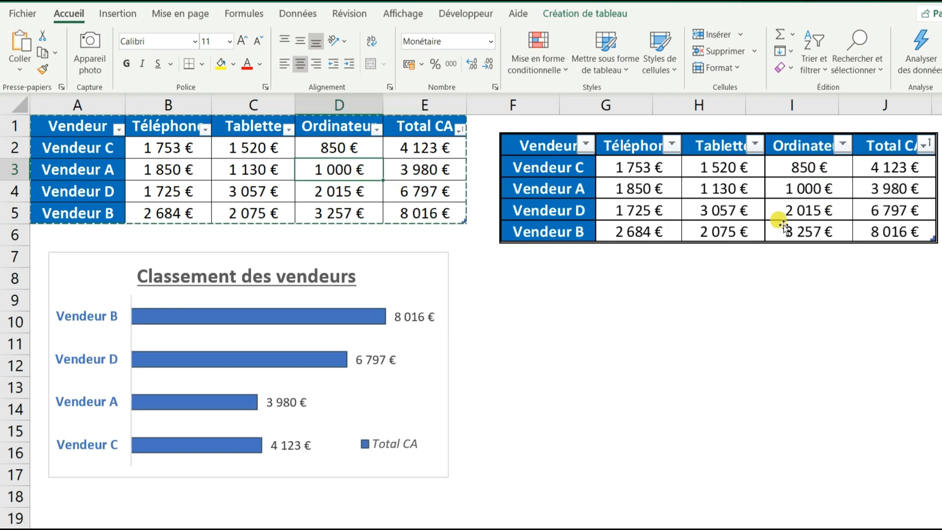
{"action": "left_click", "coordinate": [517, 343]}
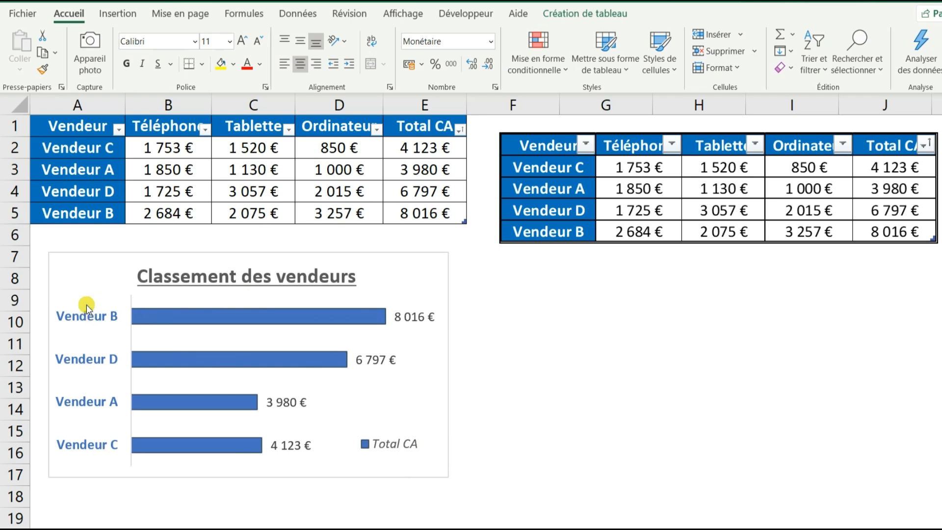
Capture the cells A7:E17 around the Classement des vendeurs chart with Appareil photo and place the linked picture below the table's picture
{"action": "left_click", "coordinate": [88, 285]}
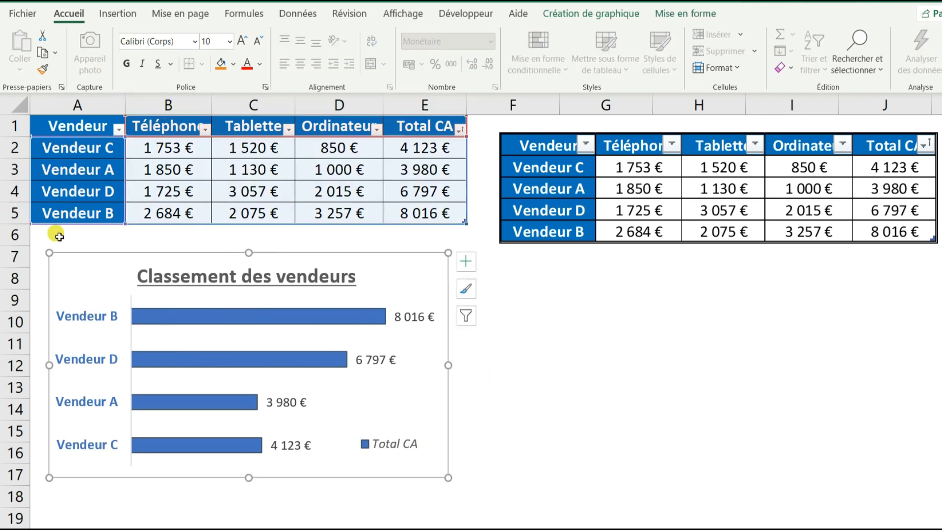
{"action": "left_click", "coordinate": [43, 265]}
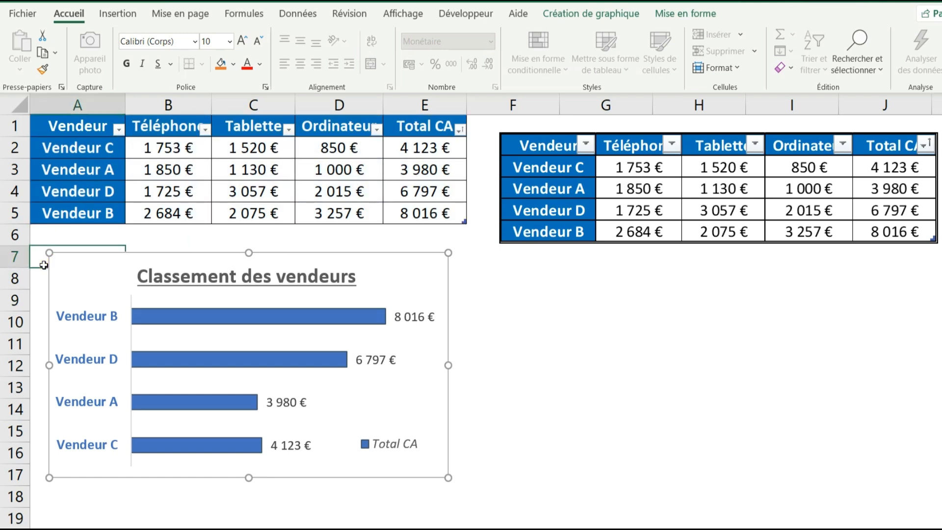
{"action": "left_click_drag", "start_coordinate": [119, 255], "coordinate": [441, 480]}
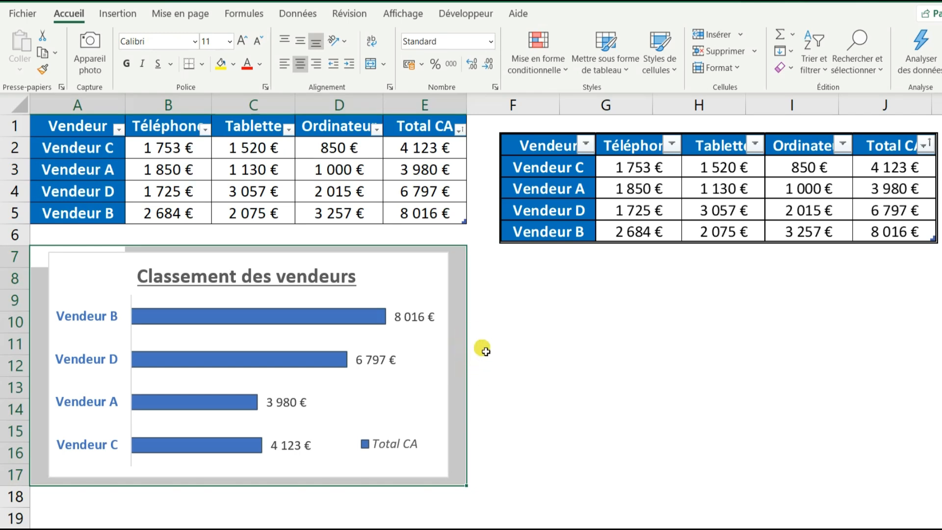
{"action": "left_click", "coordinate": [97, 72]}
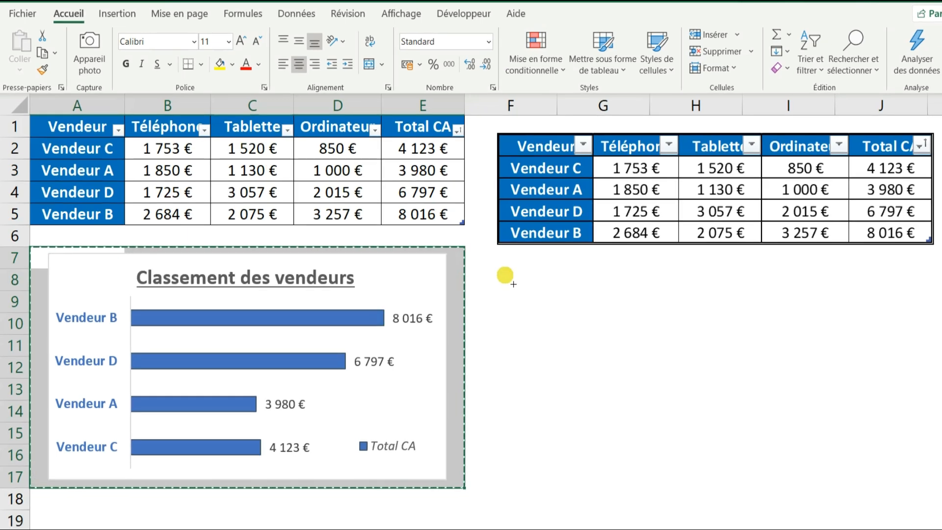
{"action": "left_click", "coordinate": [501, 271]}
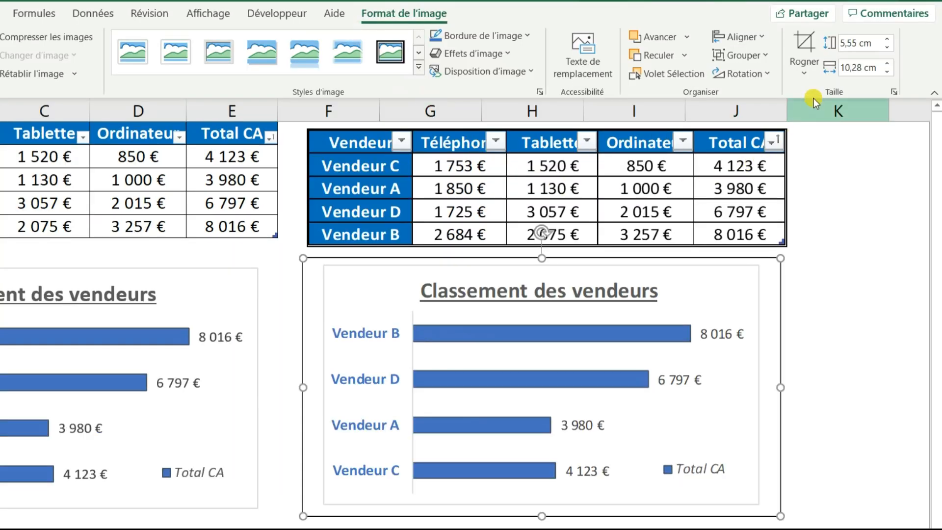
Crop all four sides of the linked chart picture to the chart's border, about 5.2 cm high by 9.41 cm wide
{"action": "left_click", "coordinate": [804, 39]}
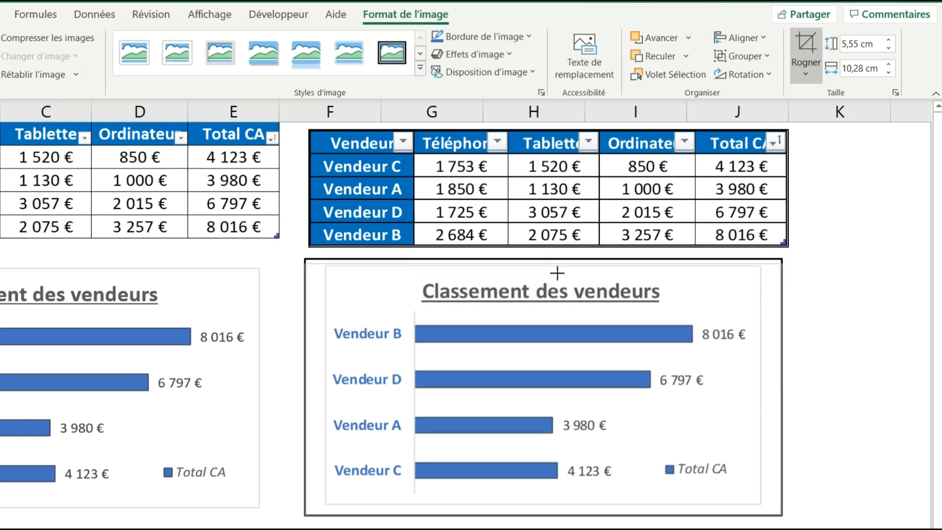
{"action": "left_click_drag", "start_coordinate": [557, 273], "coordinate": [558, 279]}
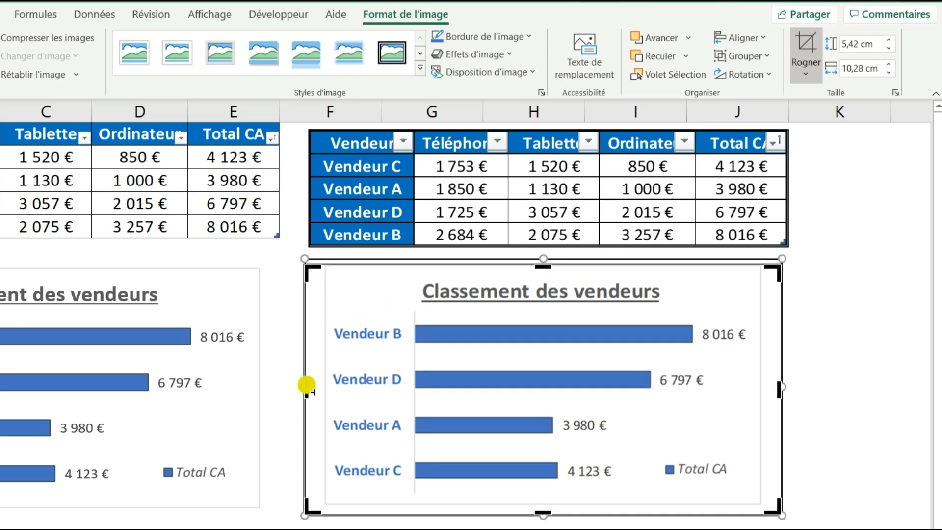
{"action": "left_click_drag", "start_coordinate": [314, 394], "coordinate": [334, 395]}
{"action": "left_click_drag", "start_coordinate": [572, 517], "coordinate": [572, 506]}
{"action": "left_click_drag", "start_coordinate": [783, 393], "coordinate": [760, 386]}
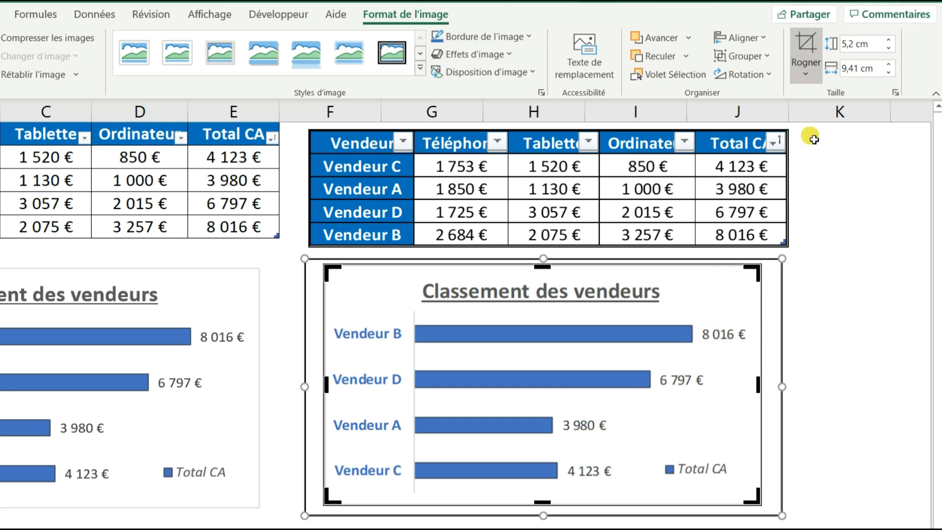
{"action": "left_click", "coordinate": [805, 46]}
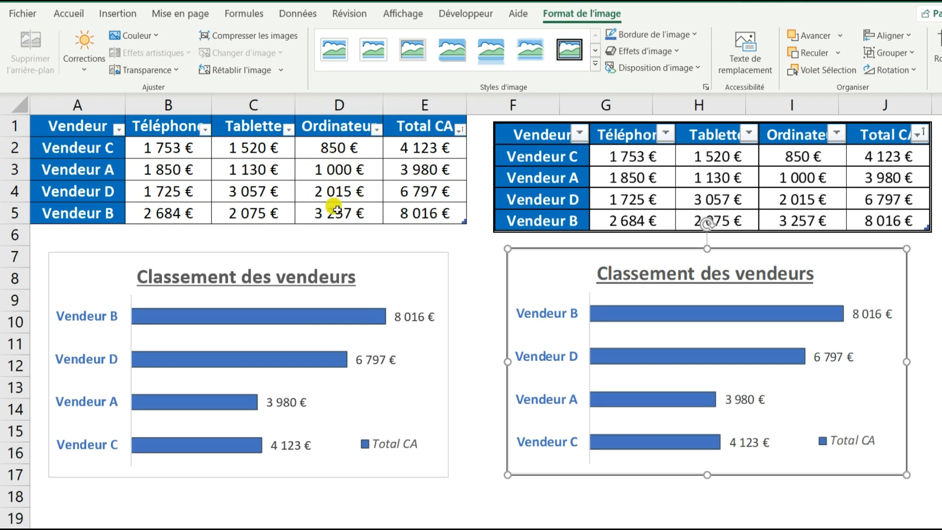
Set Vendeur A's Ordinateur amount in D3 to 2500
{"action": "left_click", "coordinate": [334, 167]}
{"action": "type", "text": "2500"}
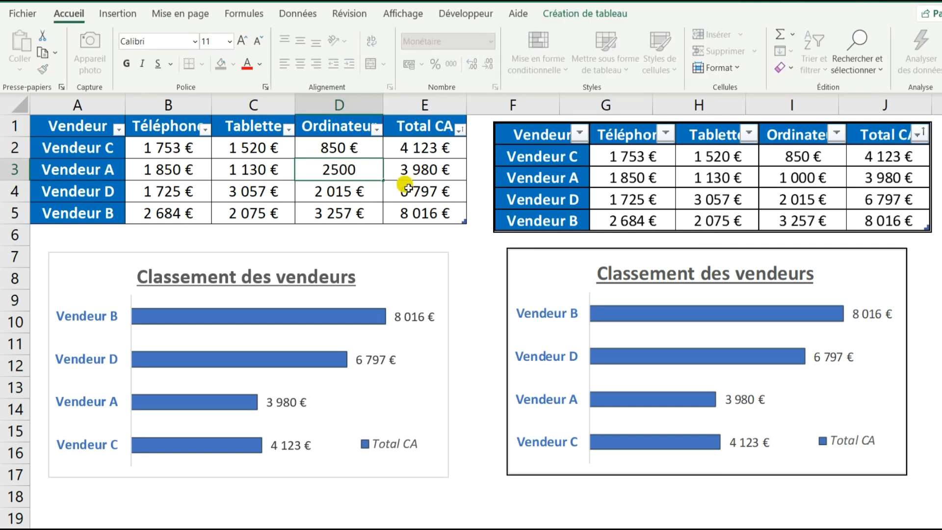
{"action": "key", "text": "Return"}
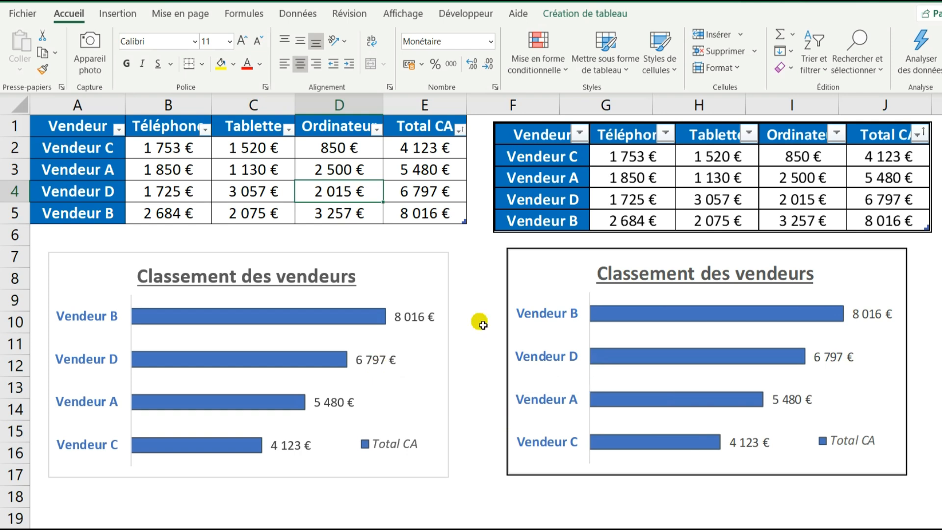
Move the source Classement des vendeurs chart down about two rows and slightly to the right within its captured cells
{"action": "left_click_drag", "start_coordinate": [389, 276], "coordinate": [427, 330]}
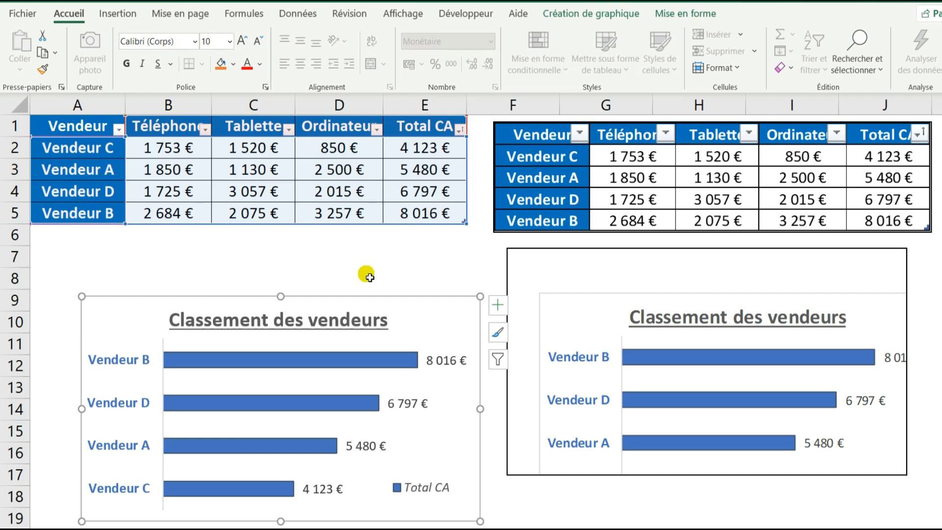